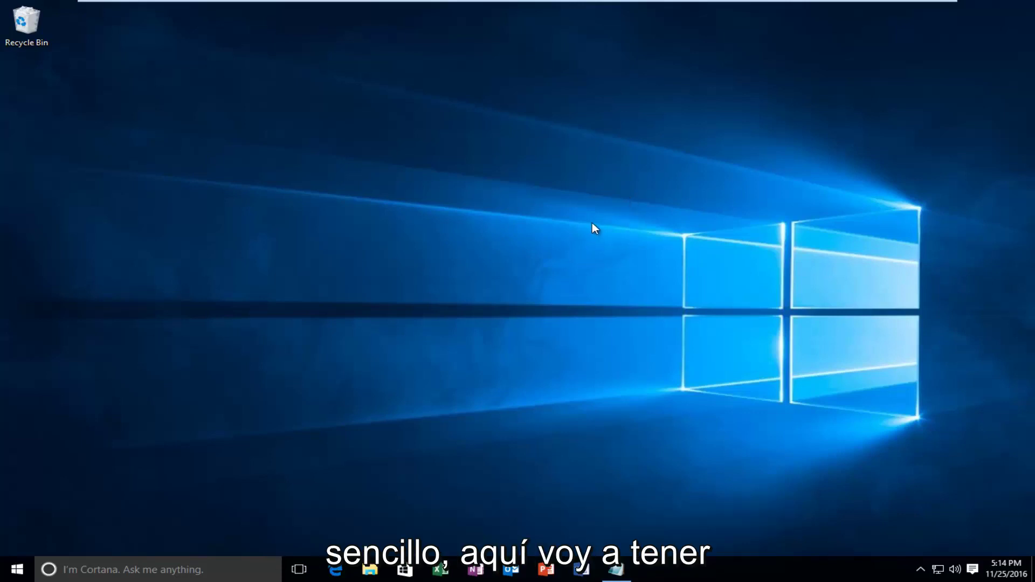
- Center the untitled registry-script Notepad window, opening and dismissing the Start and context menus
left_click(617, 570)
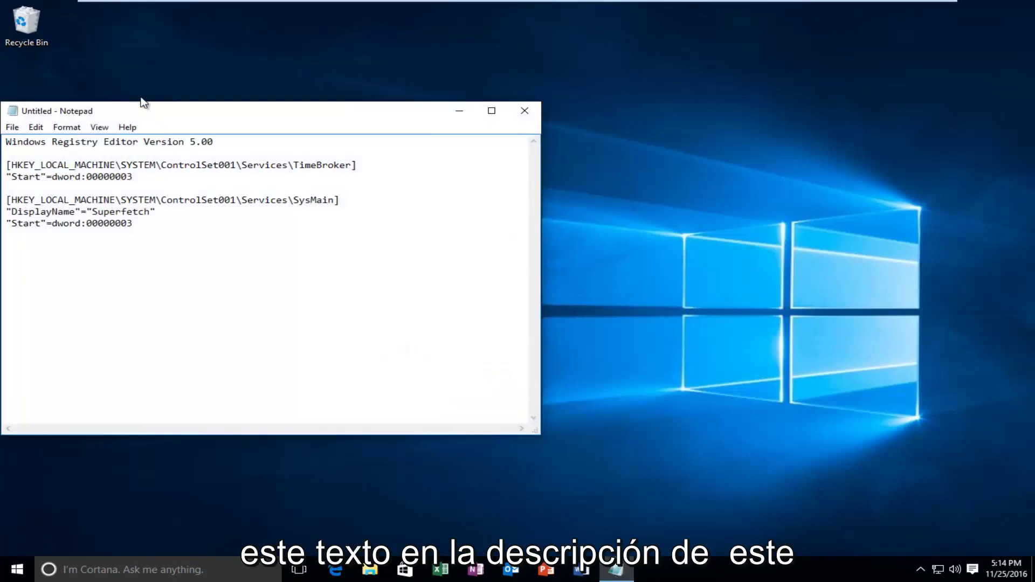
left_click_drag(152, 111, 413, 116)
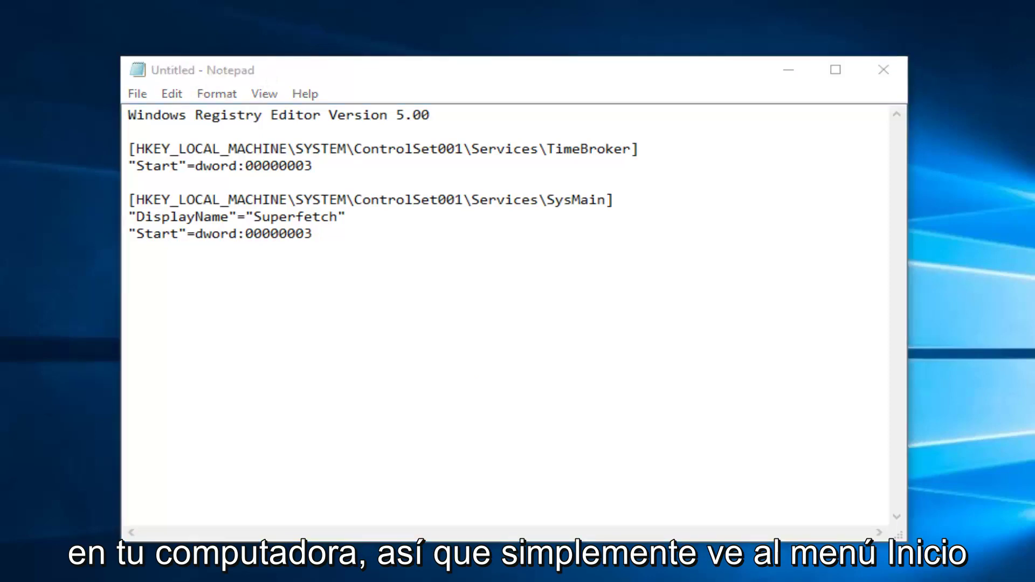
key("super")
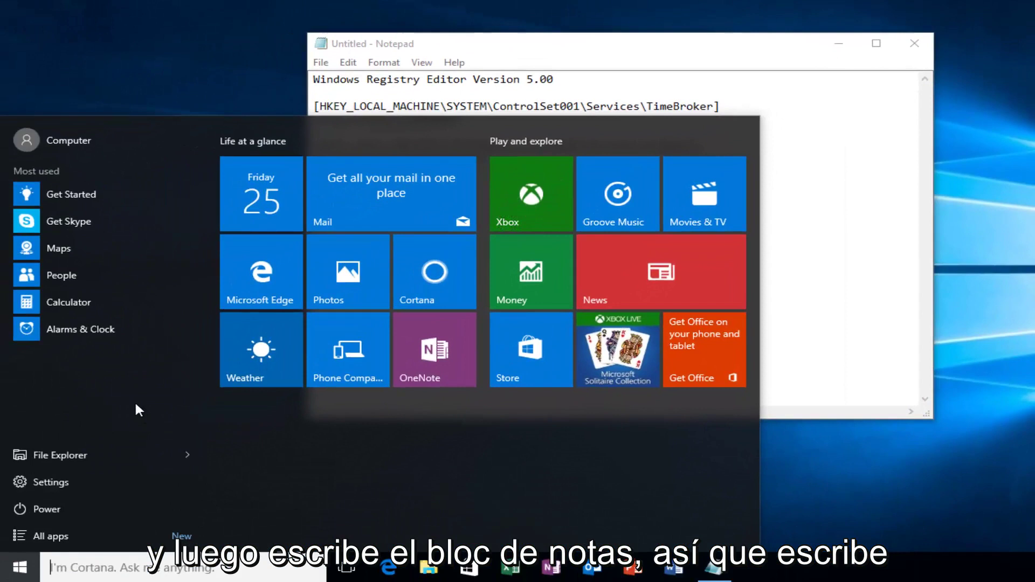
type("notepad")
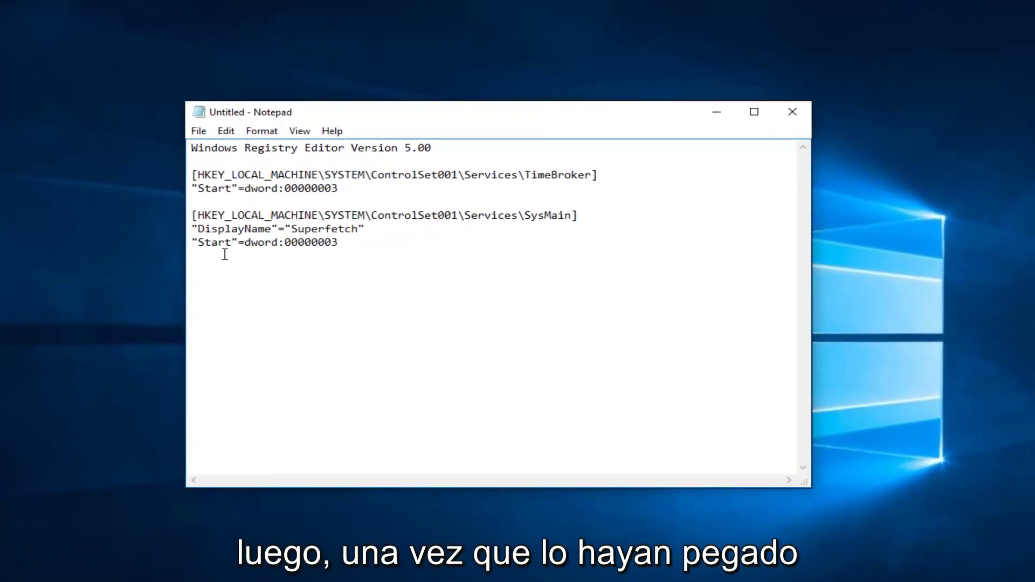
right_click(456, 303)
left_click(425, 301)
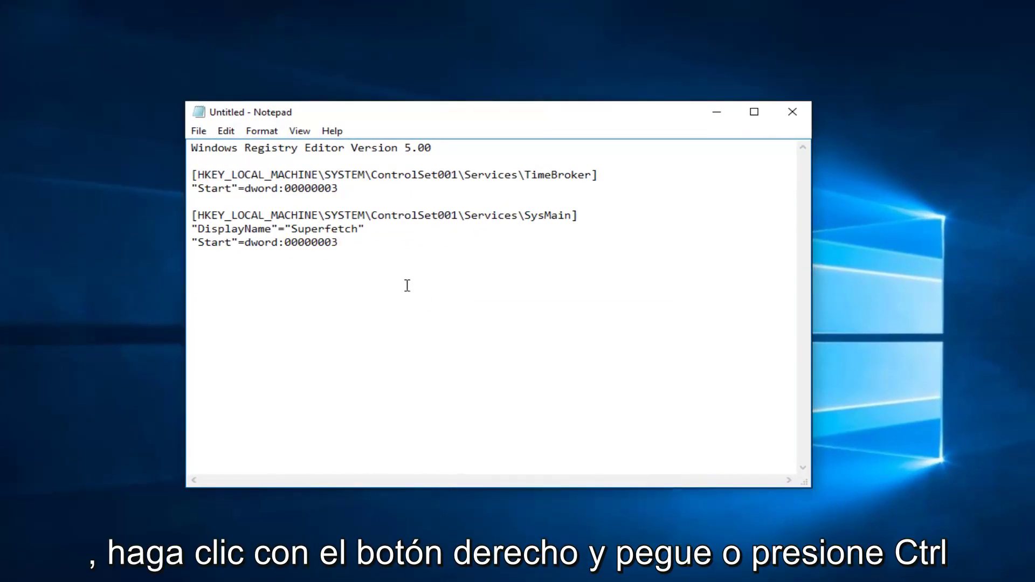
- Save the script to the Desktop as fixfile.reg with Save as type set to All Files
left_click(201, 134)
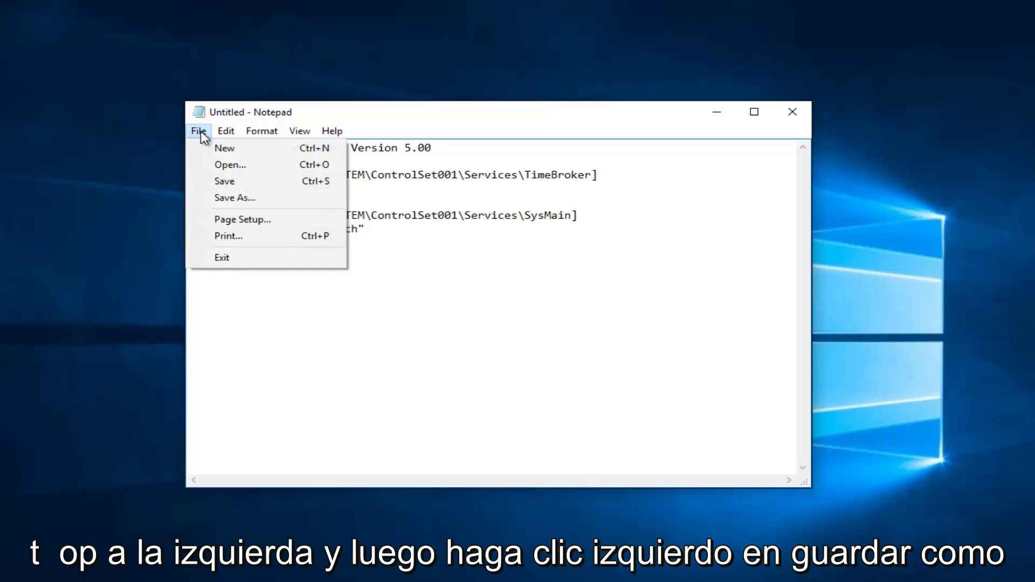
left_click(230, 203)
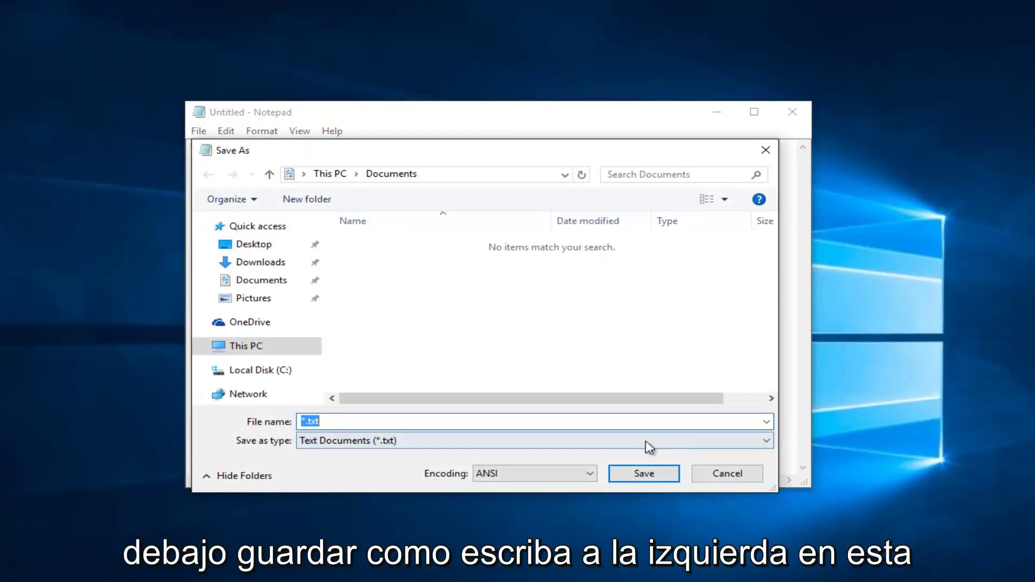
left_click(767, 443)
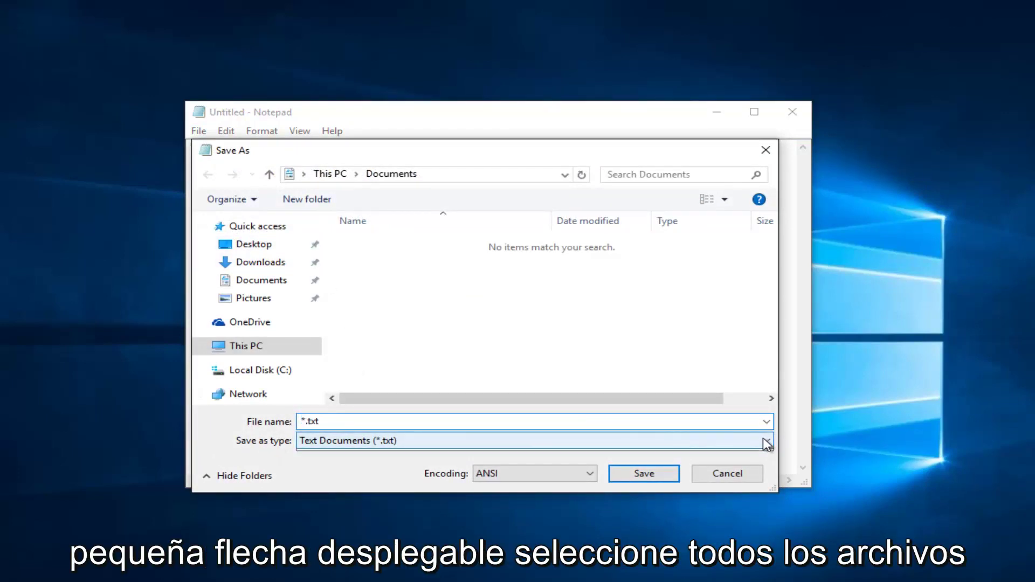
left_click(324, 459)
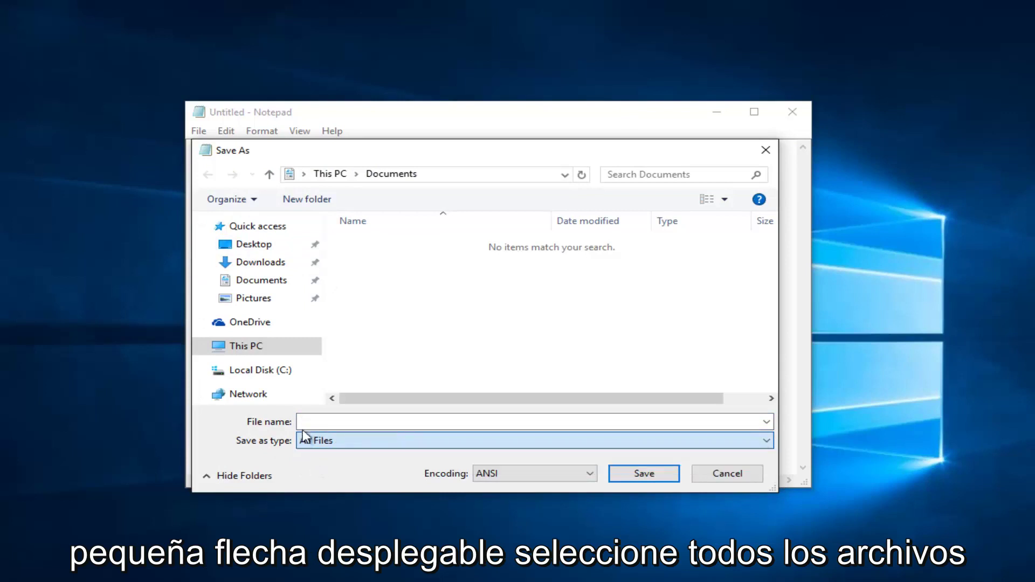
left_click(309, 422)
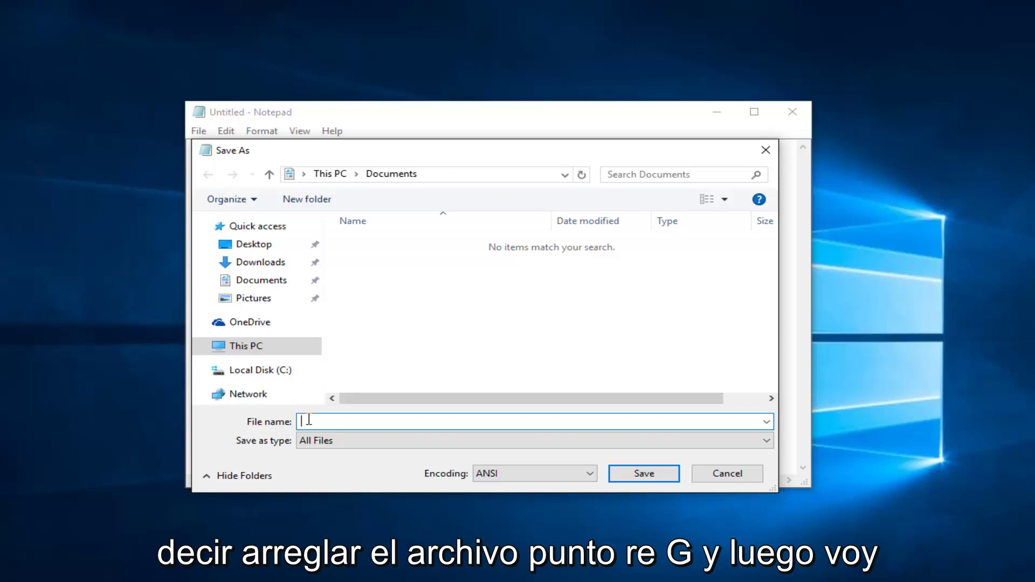
type("fixfile")
type(".re")
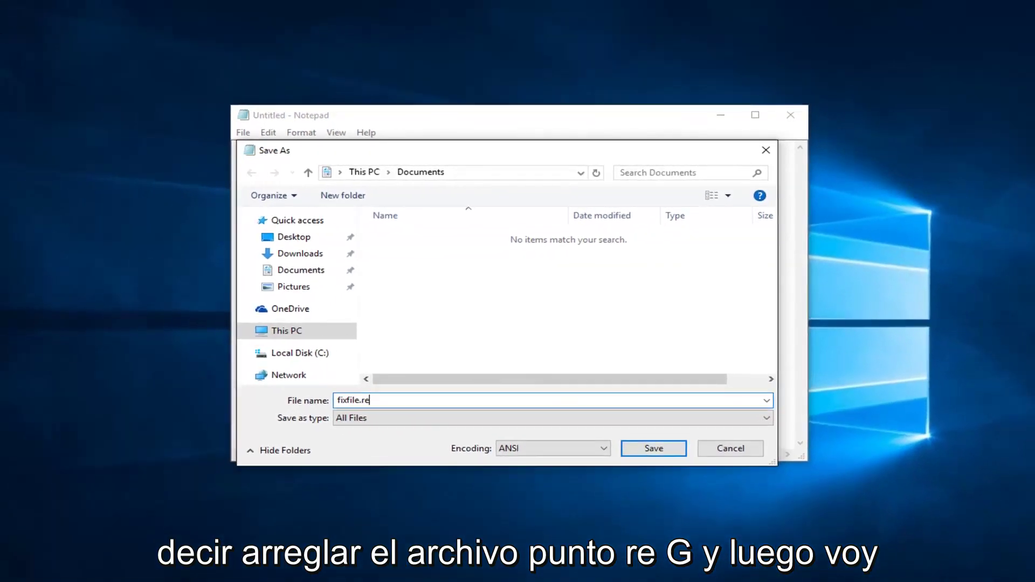
type("g")
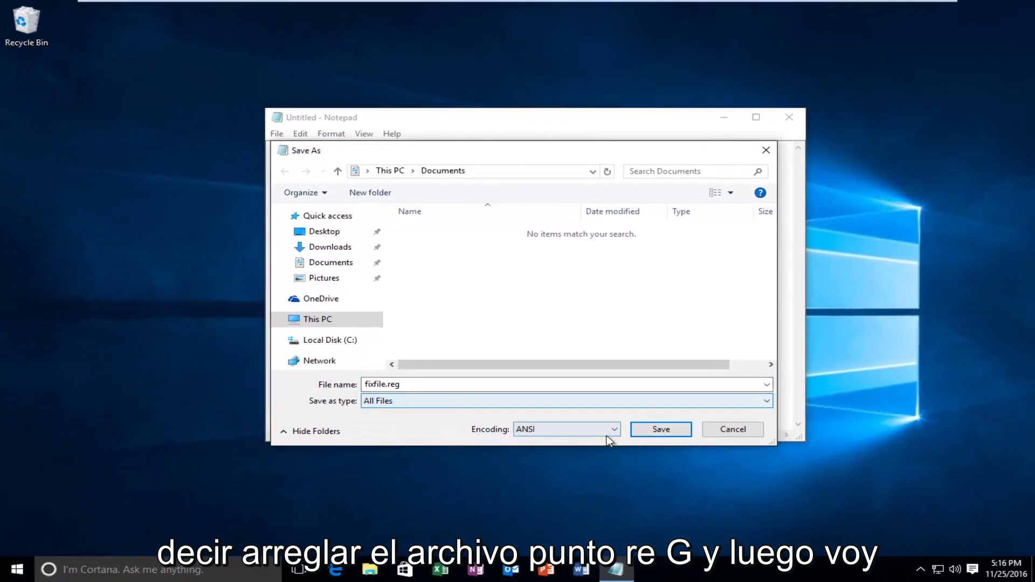
left_click(324, 235)
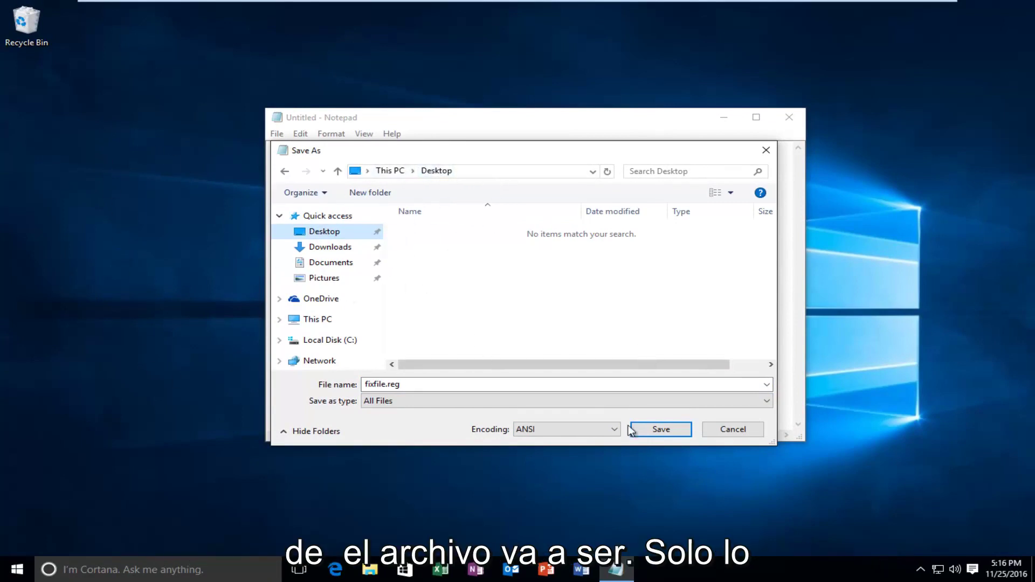
left_click(660, 430)
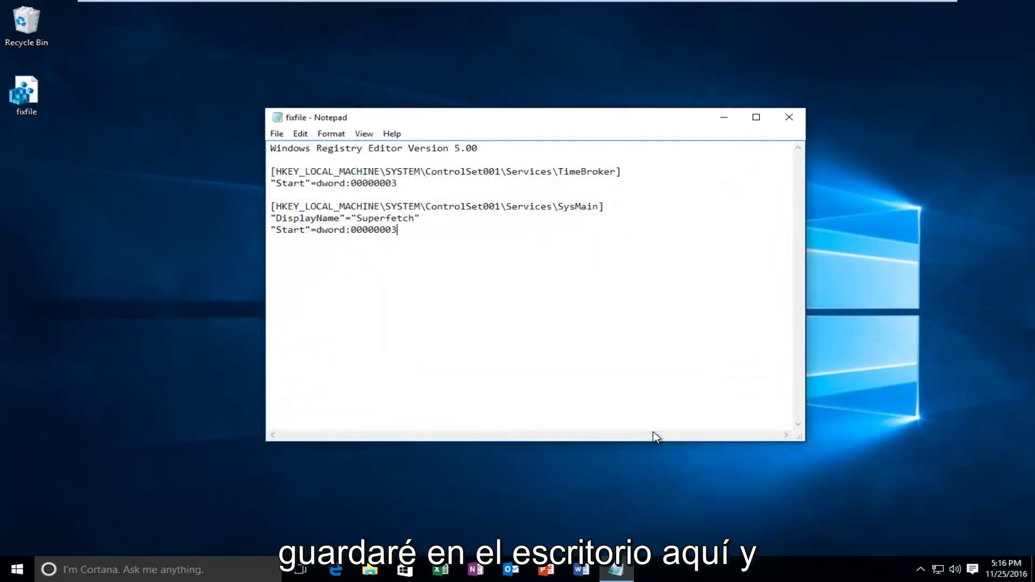
- Close Notepad, then merge fixfile.reg, approving the UAC prompt, confirming, and acknowledging success
left_click(787, 119)
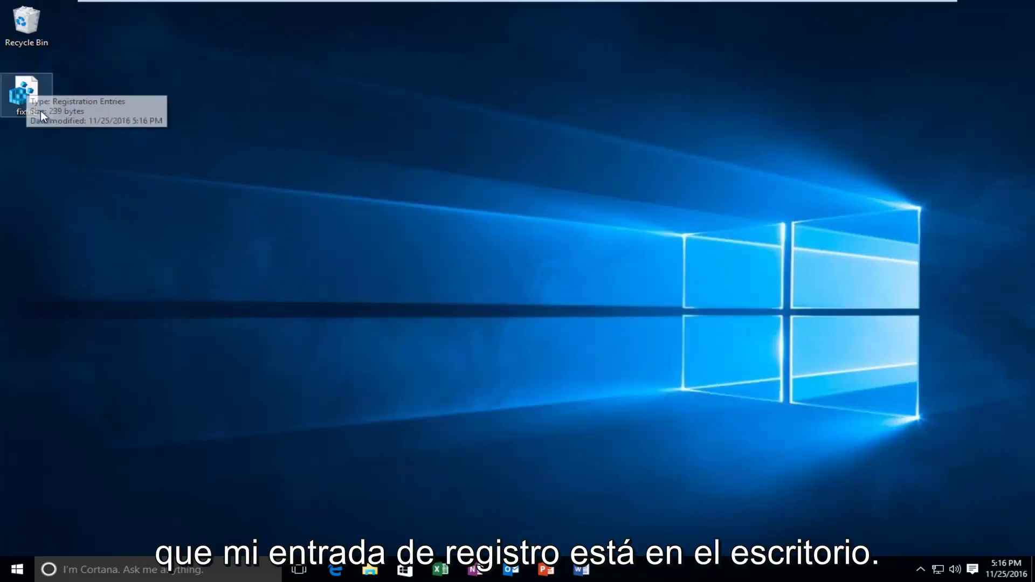
left_click(32, 97)
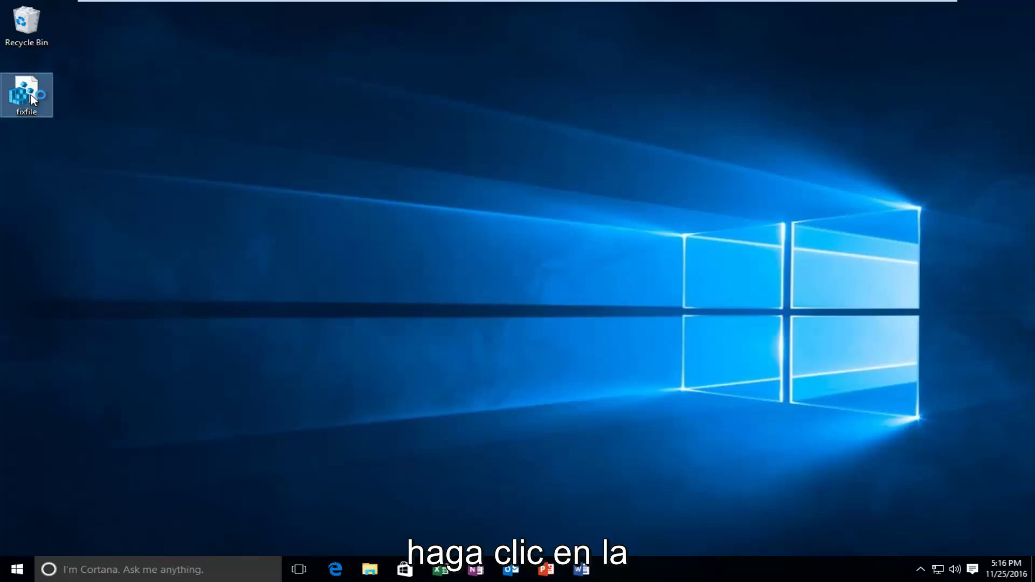
double_click(31, 97)
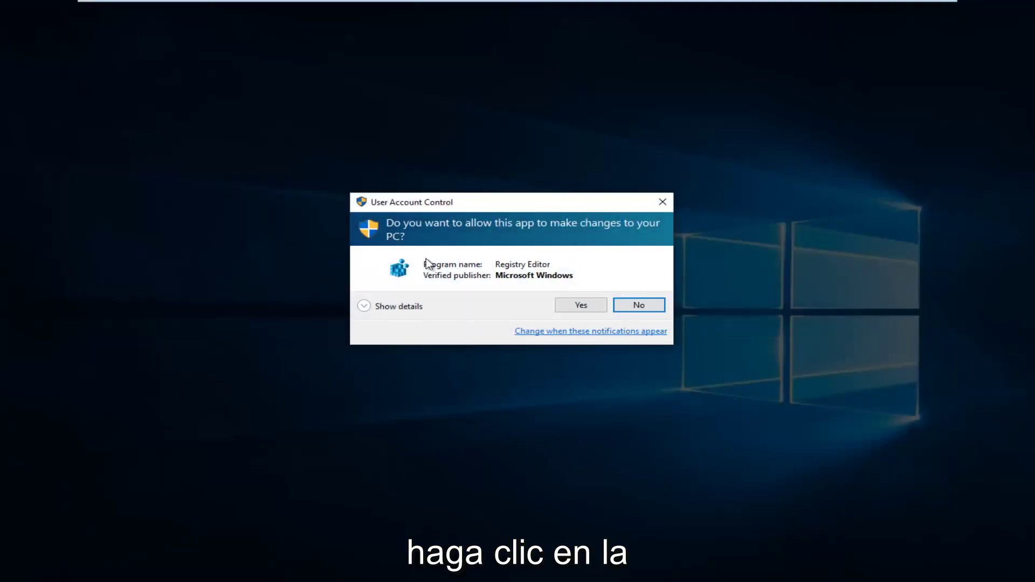
left_click(573, 306)
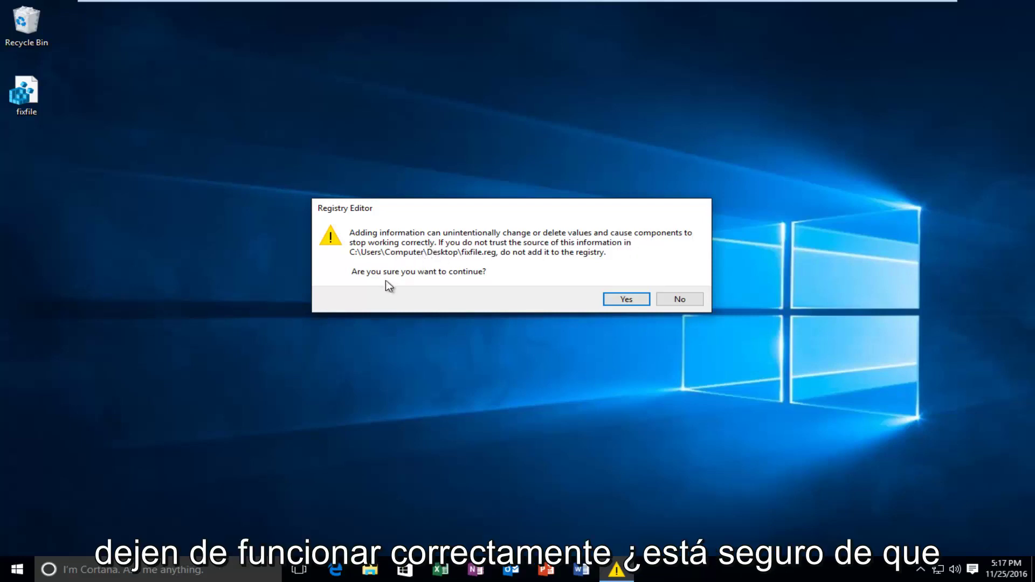
left_click(623, 300)
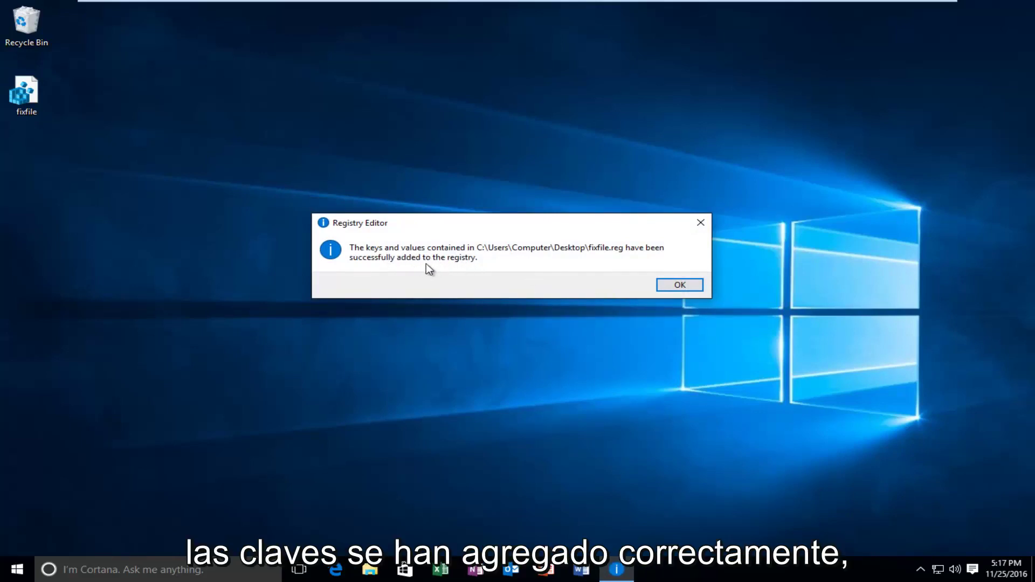
left_click(680, 285)
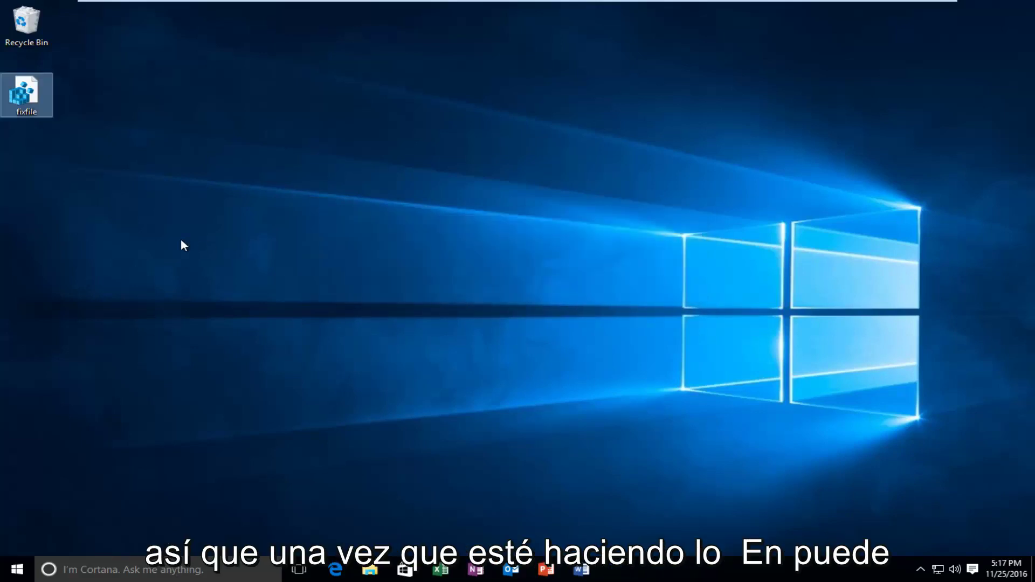
left_click(180, 239)
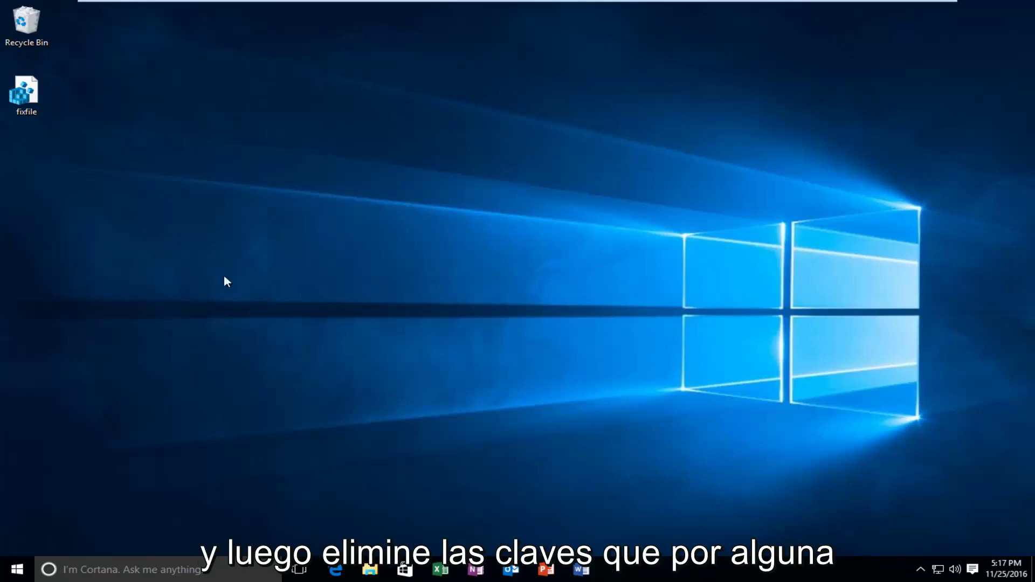
left_click(26, 94)
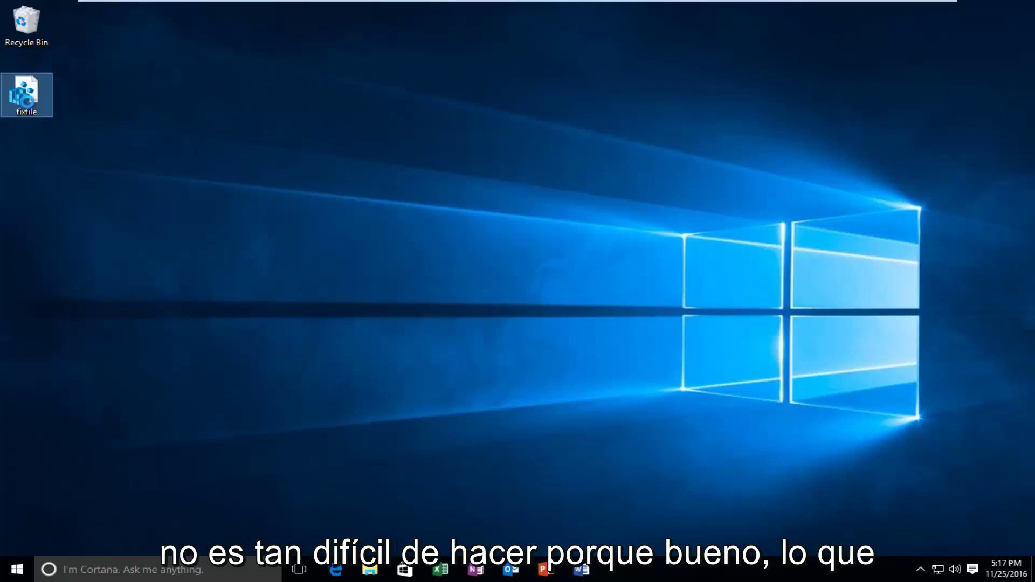
- Open fixfile.reg in Notepad through Open with and More apps
right_click(26, 101)
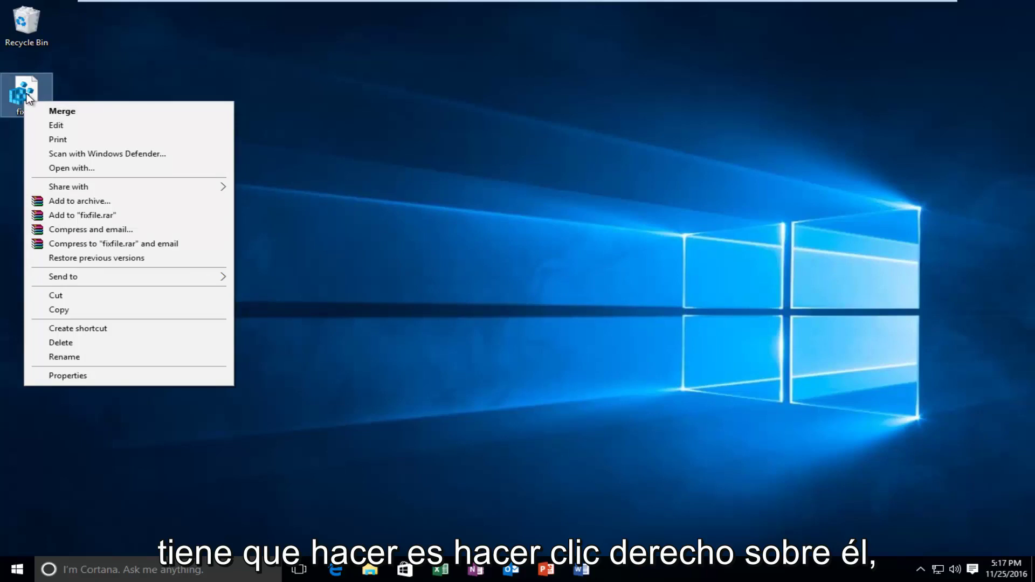
left_click(75, 168)
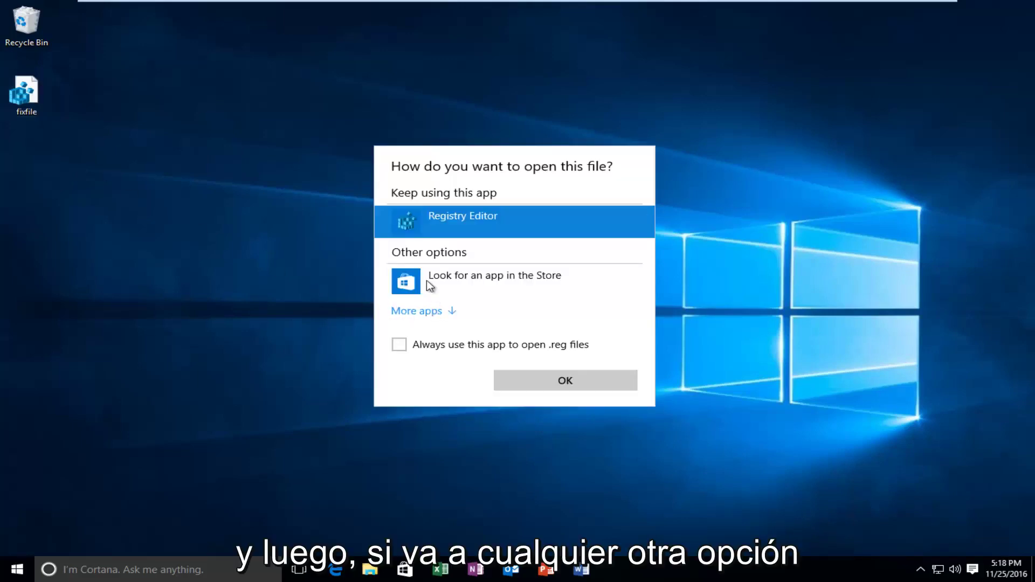
left_click(416, 311)
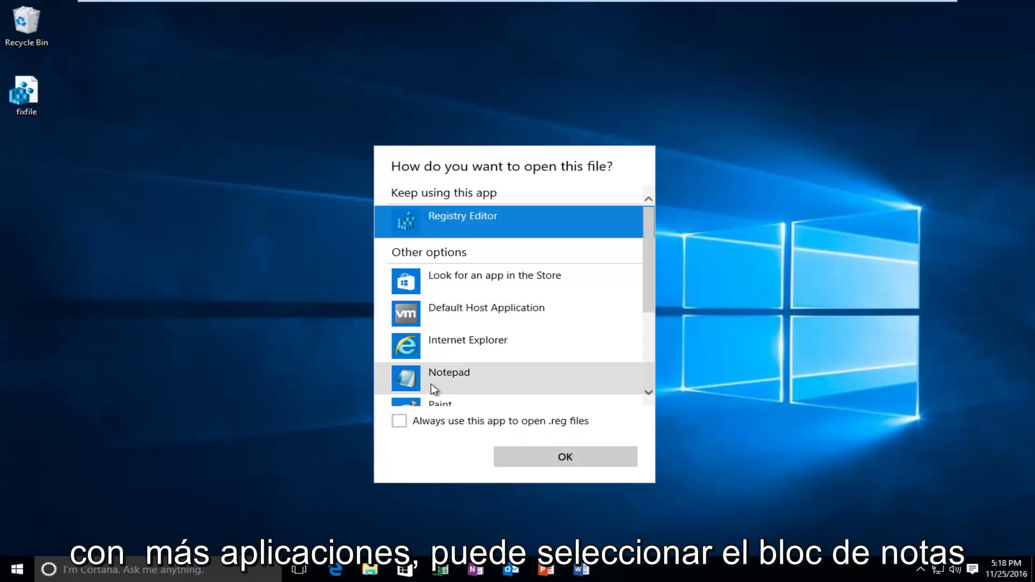
left_click(436, 388)
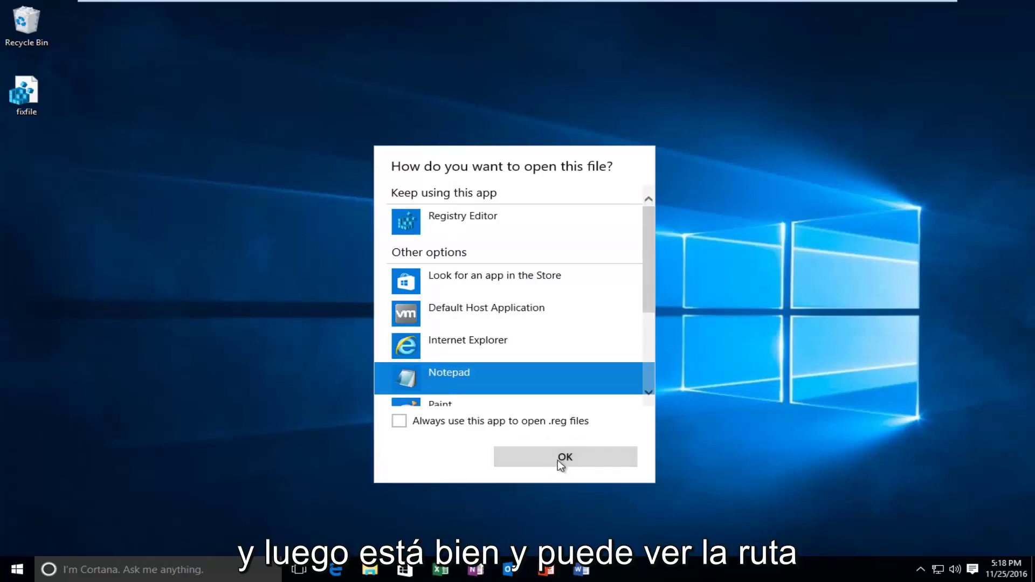
left_click(558, 460)
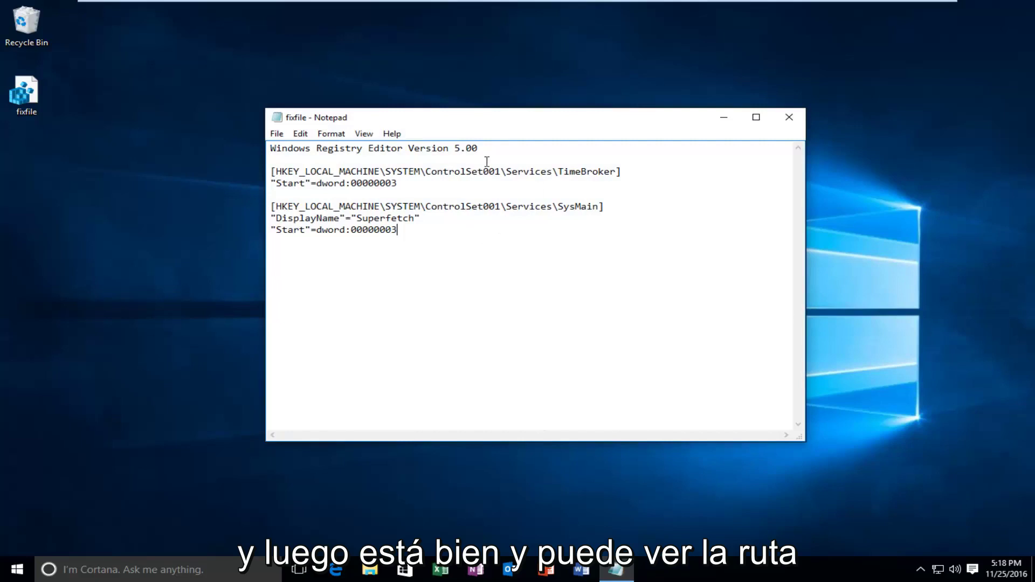
- Select and deselect part of the first registry key path, then close Notepad
left_click_drag(363, 172, 529, 186)
left_click(459, 245)
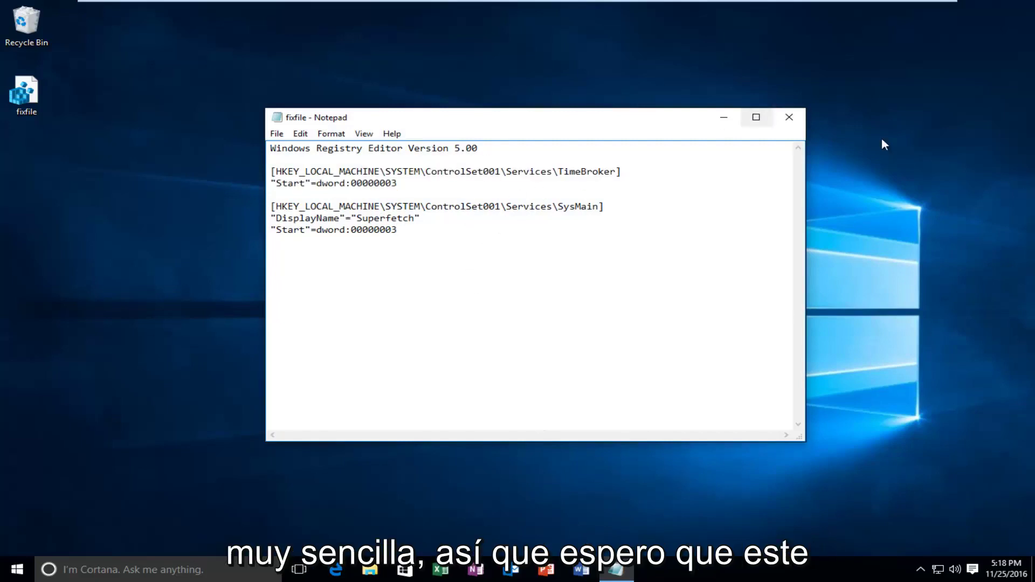
left_click(789, 117)
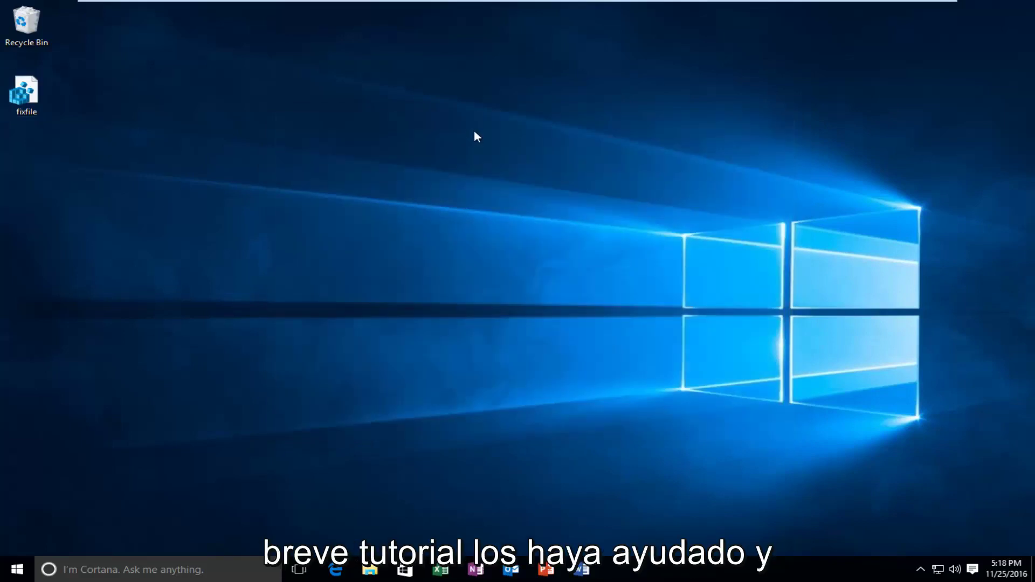